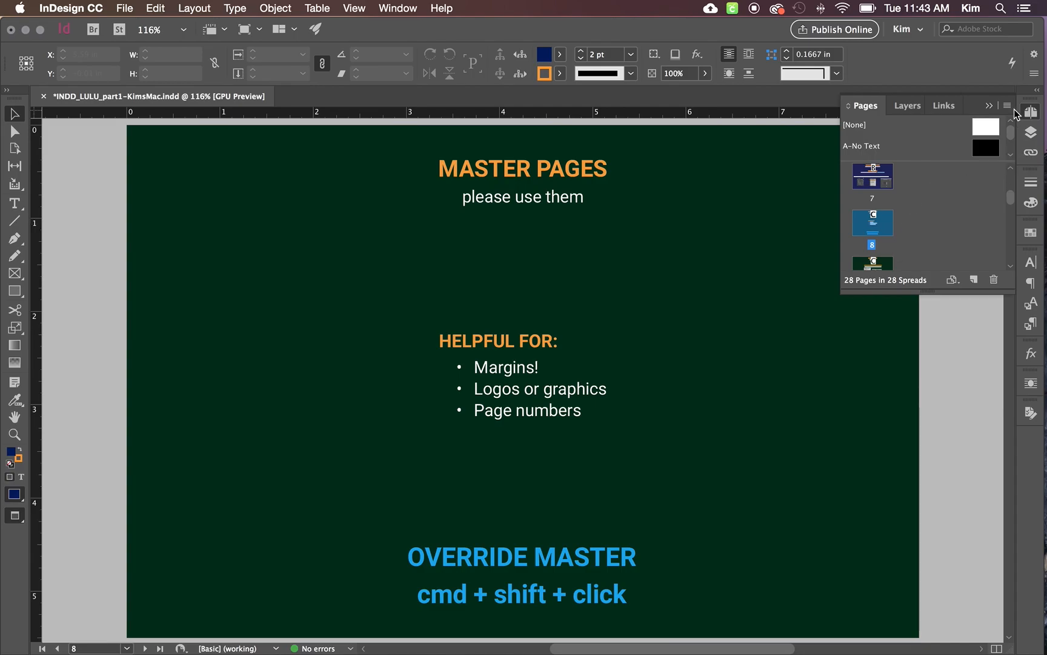
- Show guides and frame edges in Normal screen mode, enlarge the masters list and open C-Master for editing
left_click(991, 107)
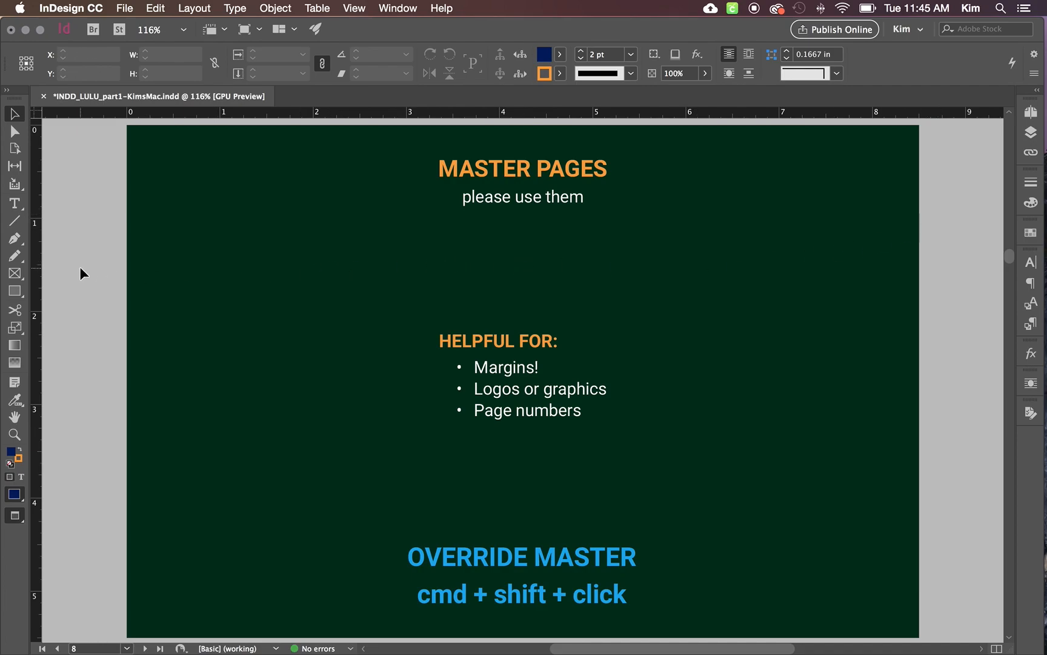
key("w")
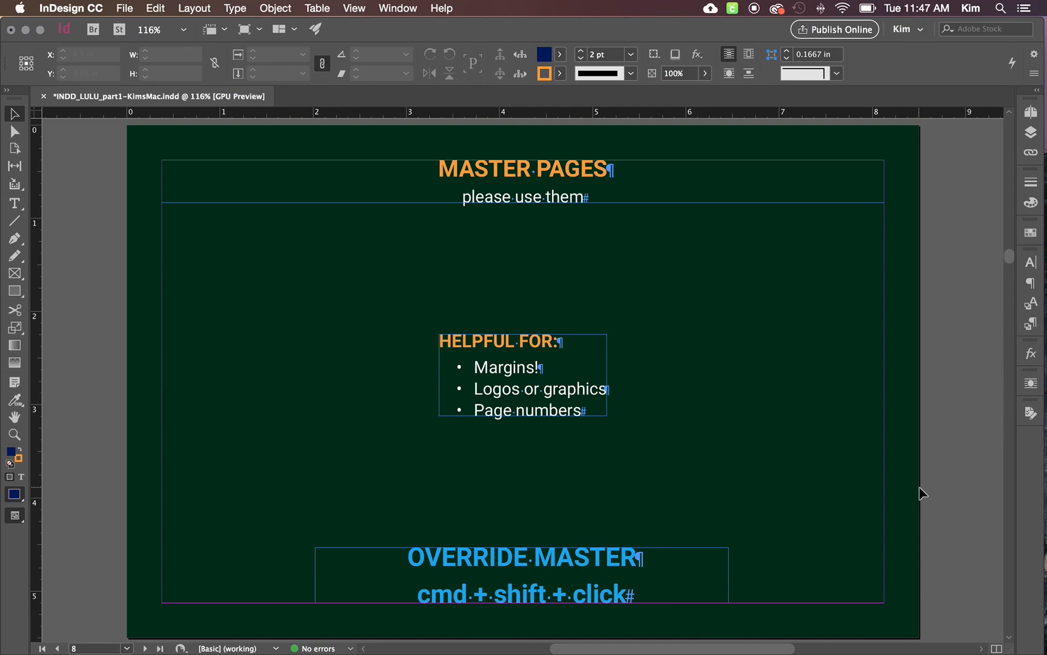
left_click(1030, 111)
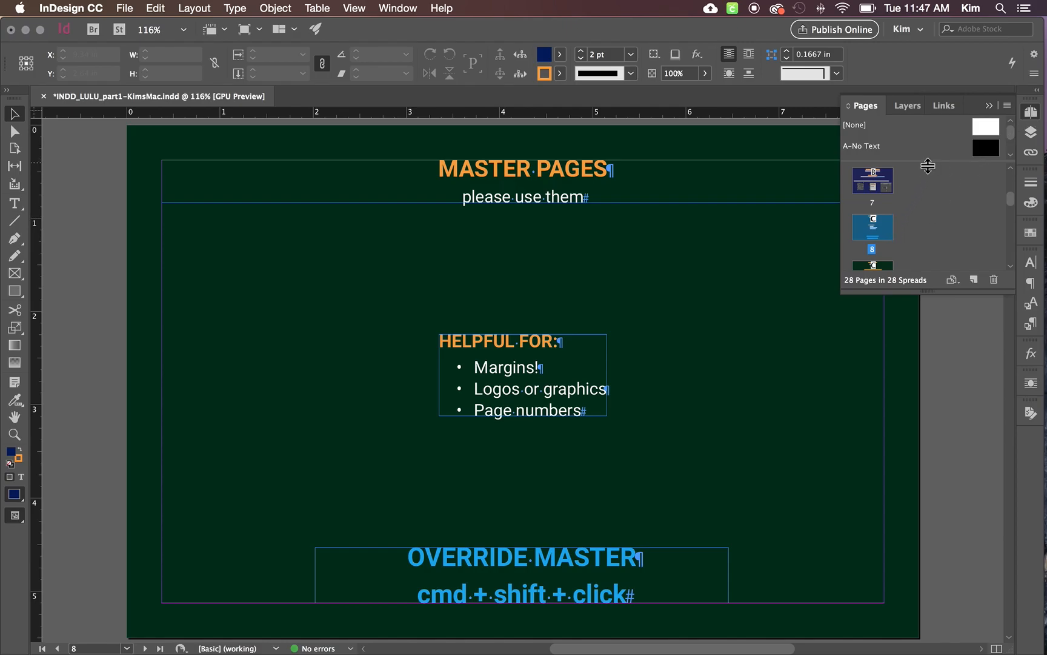
left_click_drag(928, 165, 928, 242)
left_click_drag(940, 292, 940, 452)
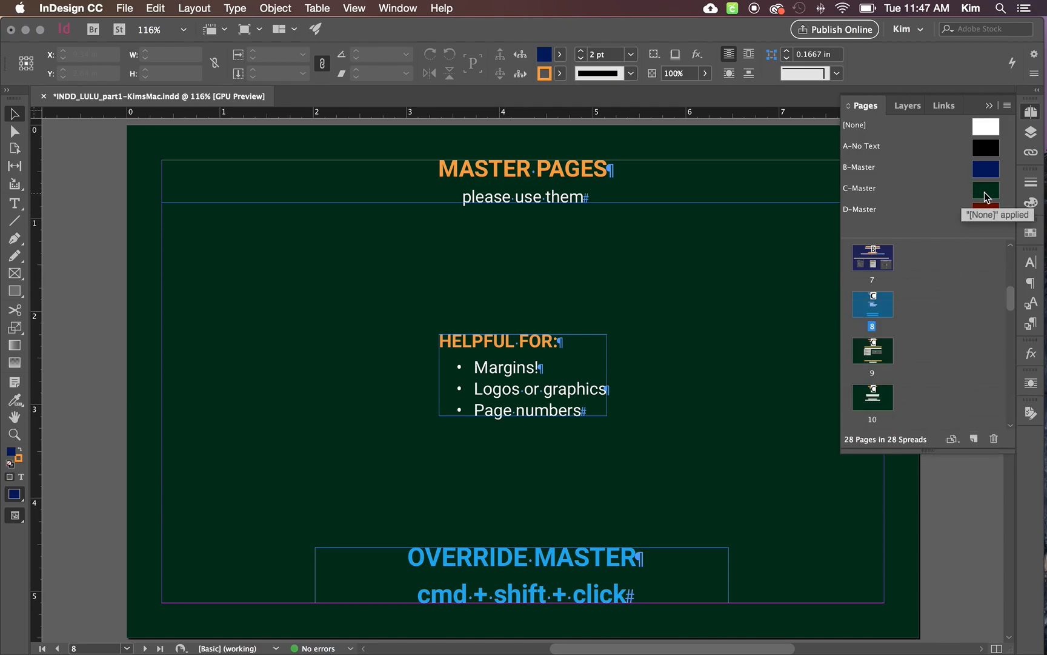
double_click(985, 194)
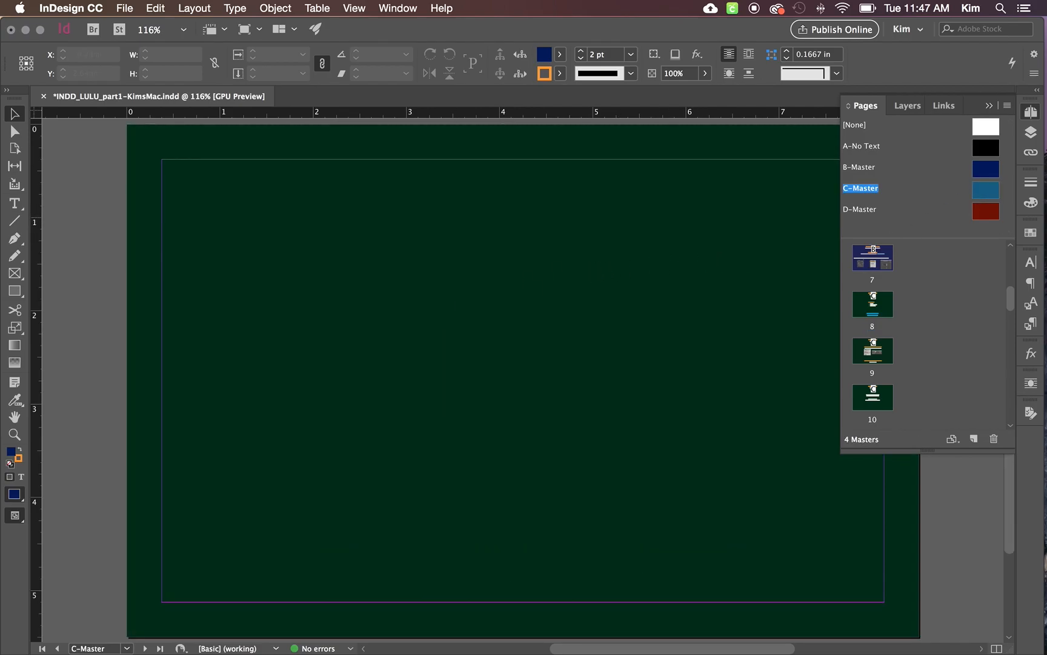
- Draw a rectangular frame about 1.35 by 0.8 in in C-Master's lower-right margin corner and fill it with R=0 G=162 B=239
left_click(20, 454)
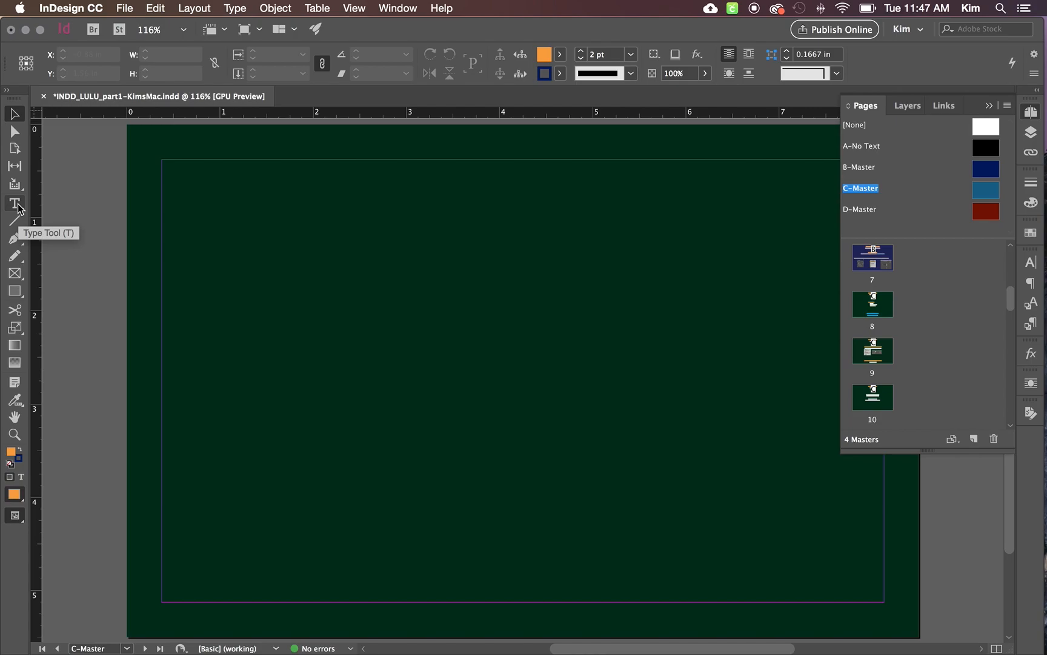
left_click(14, 273)
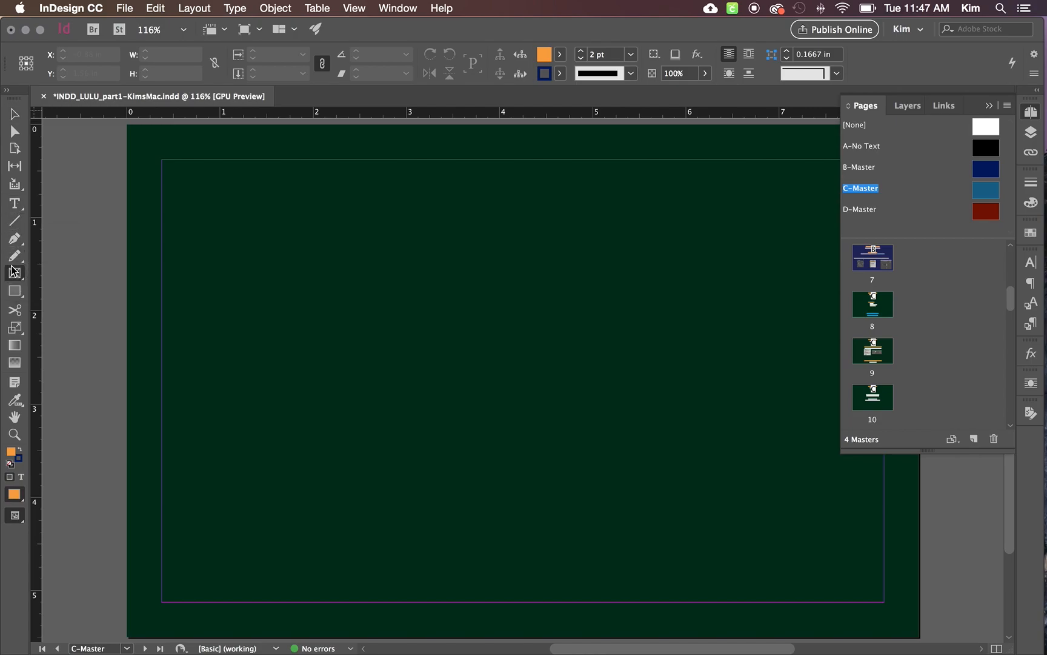
left_click_drag(758, 528, 884, 602)
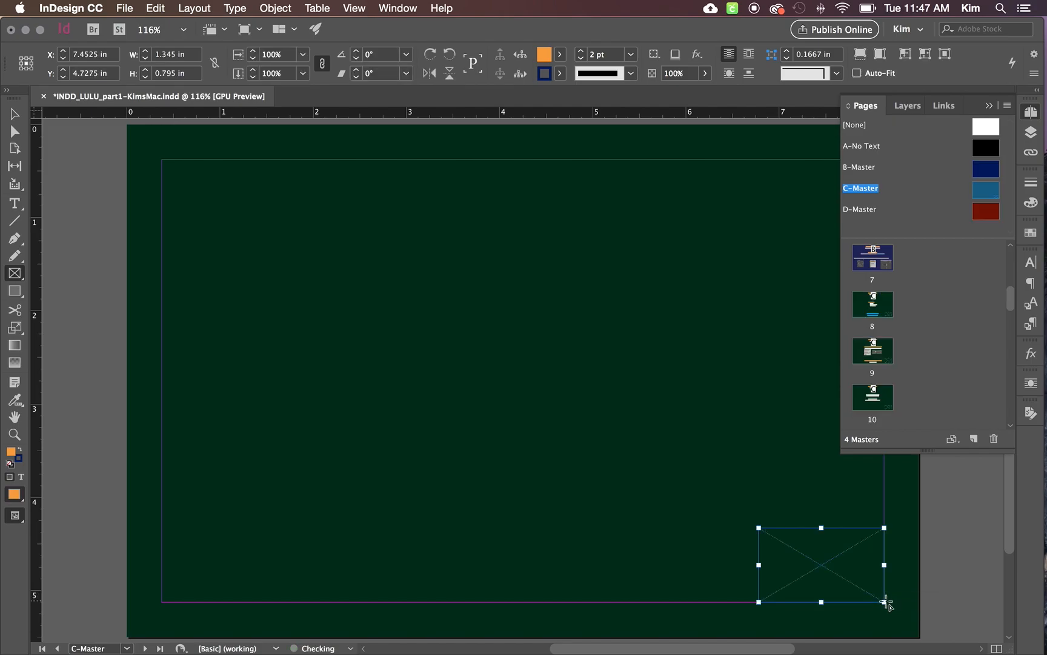
left_click(559, 54)
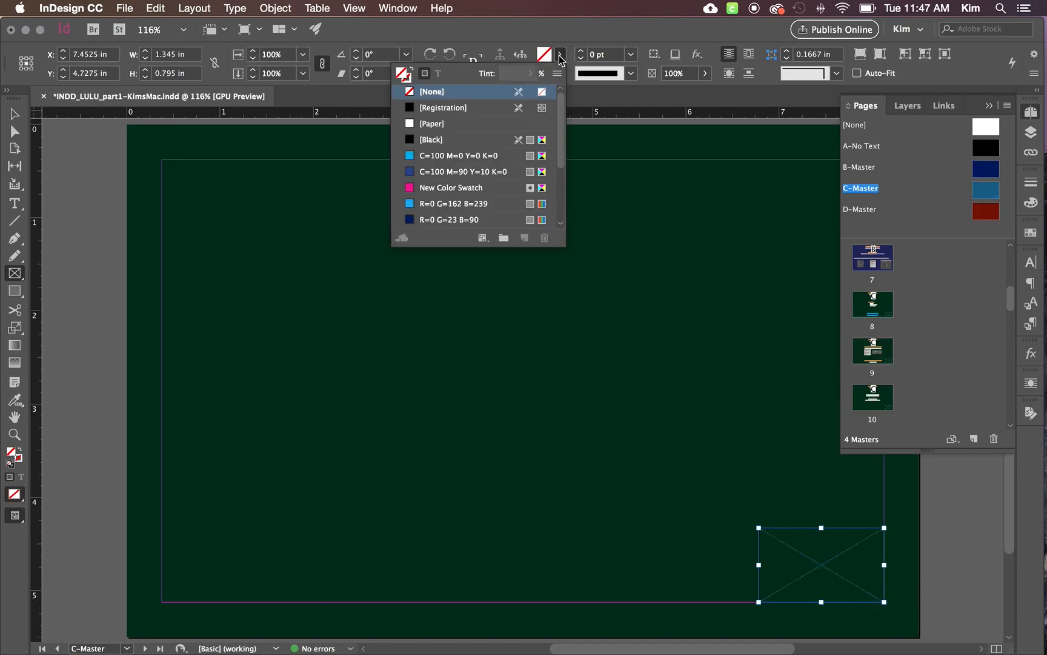
left_click(442, 208)
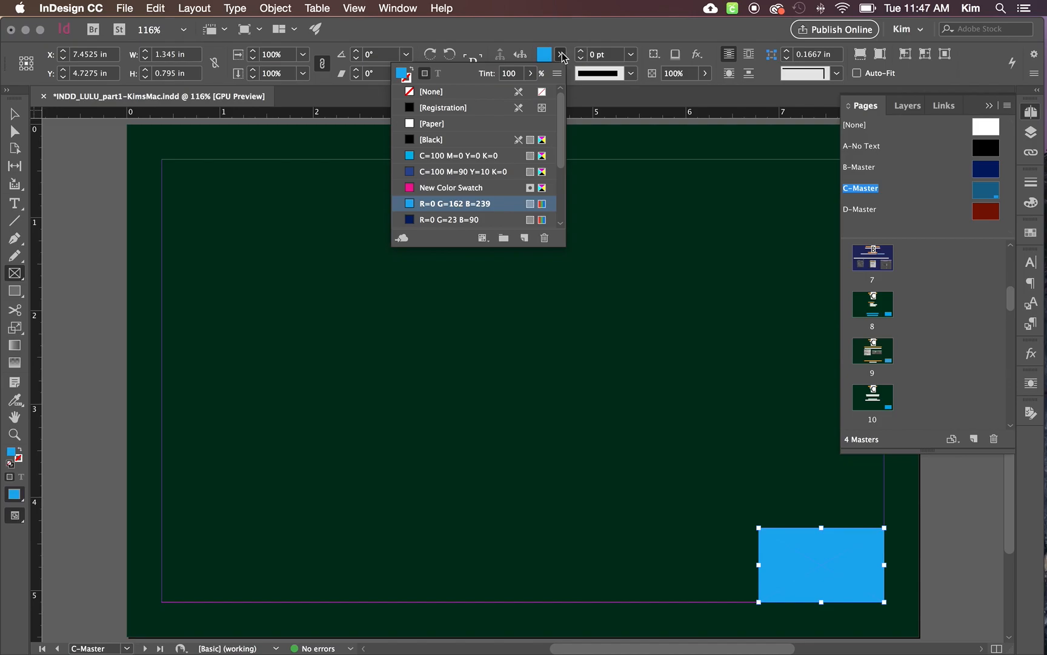
- Insert a Current Page Number marker as text inside the blue frame on C-Master
left_click(14, 203)
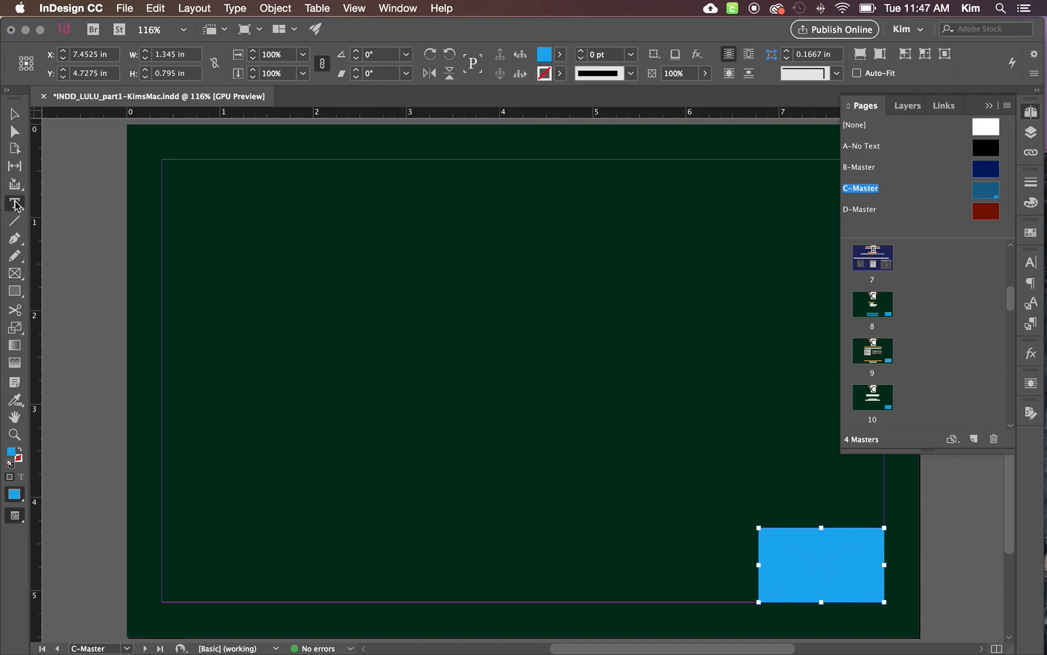
left_click(820, 568)
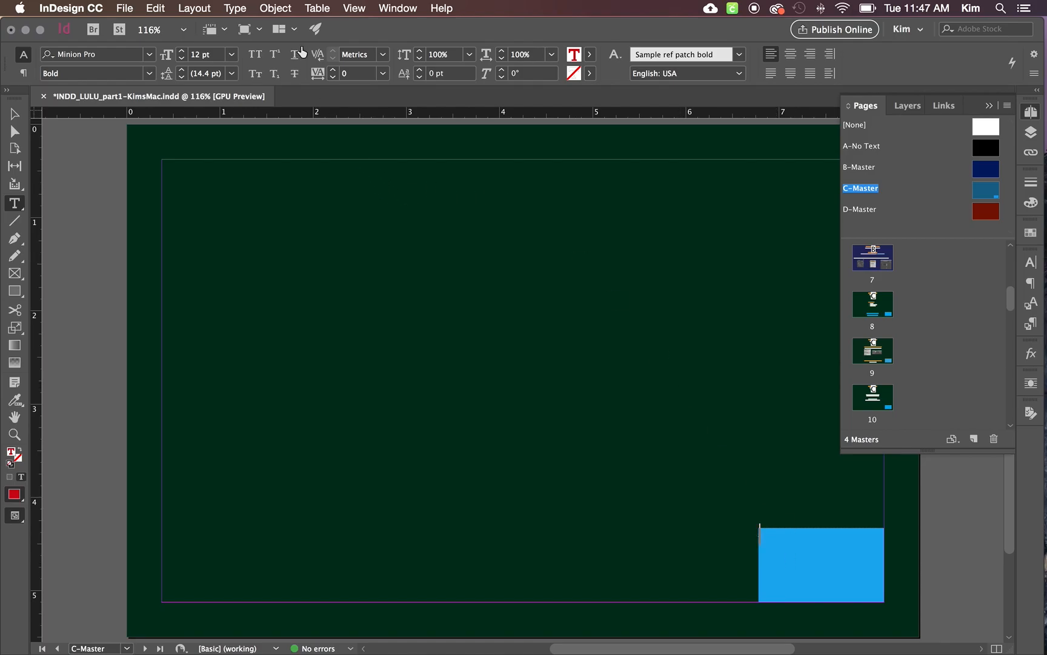
left_click(235, 7)
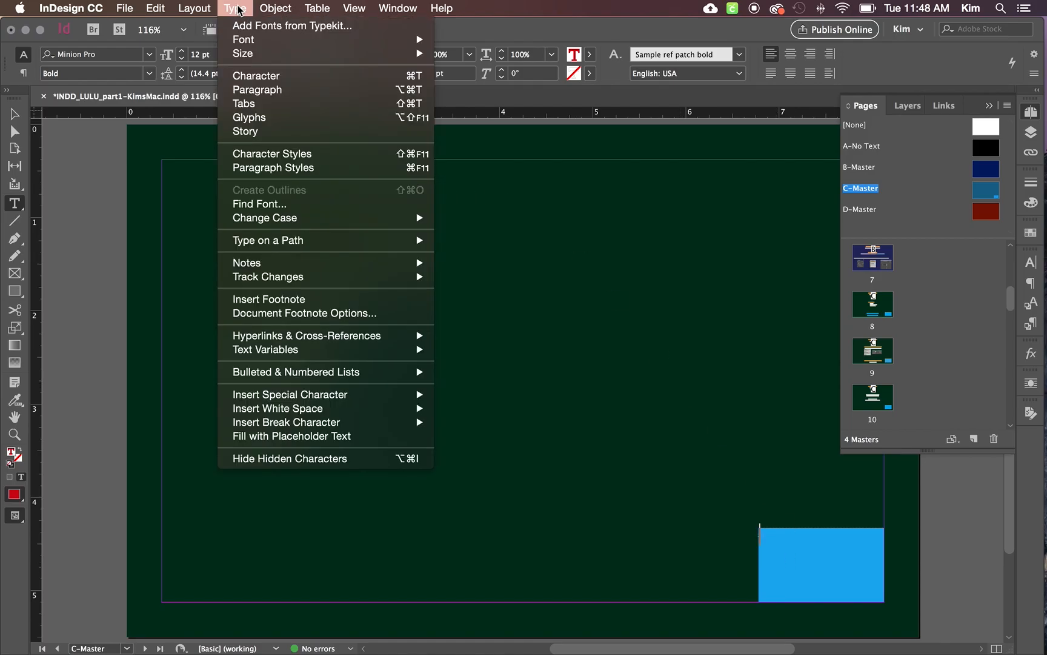
mouse_move(297, 394)
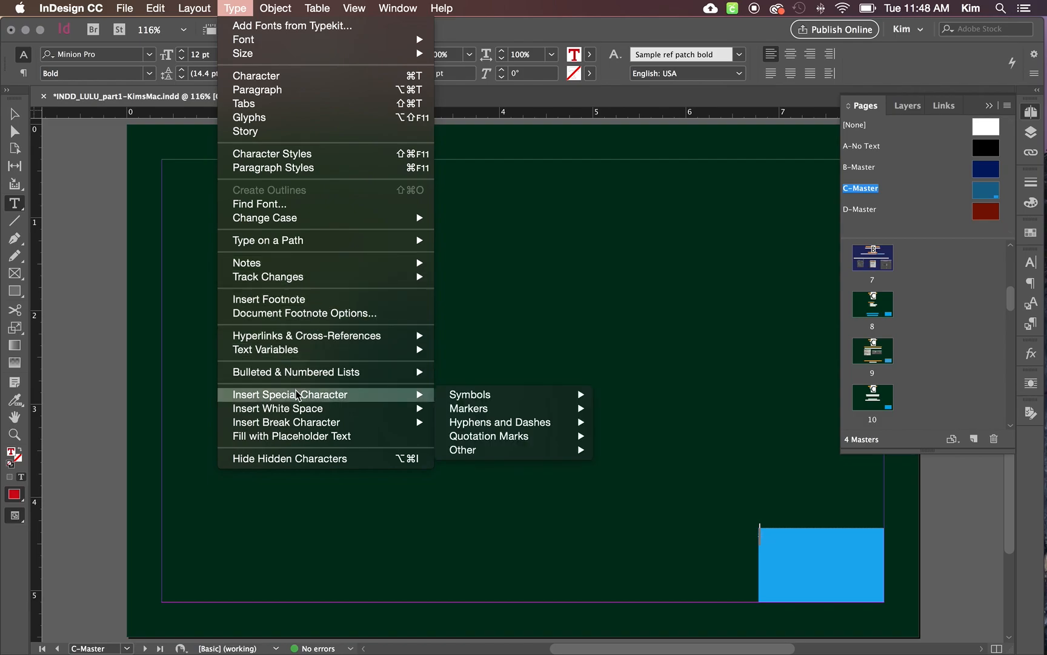
mouse_move(494, 407)
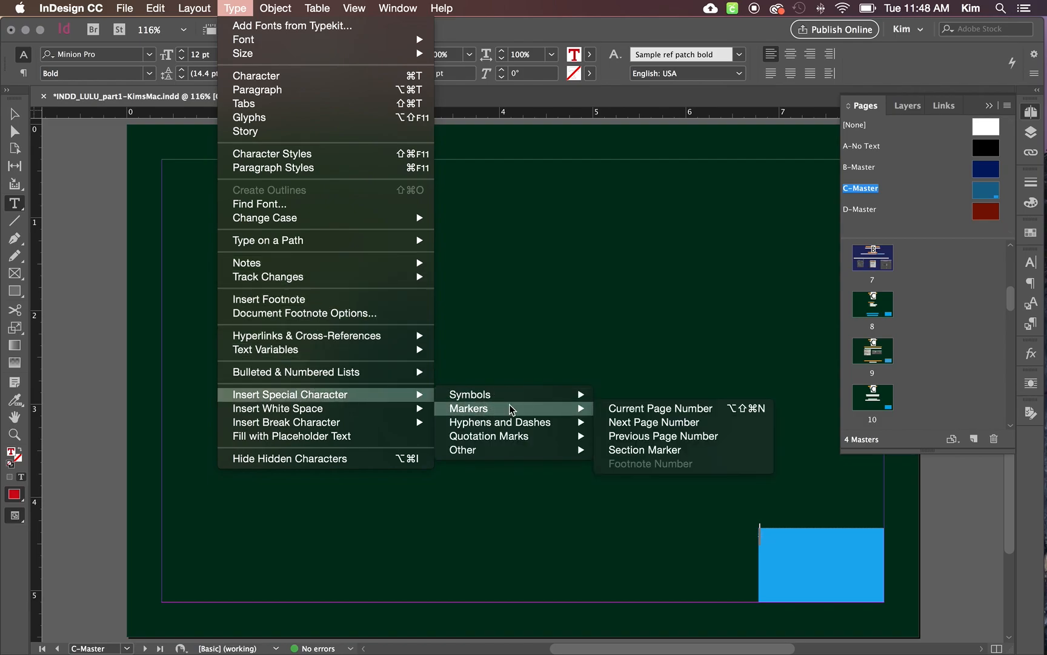
left_click(648, 414)
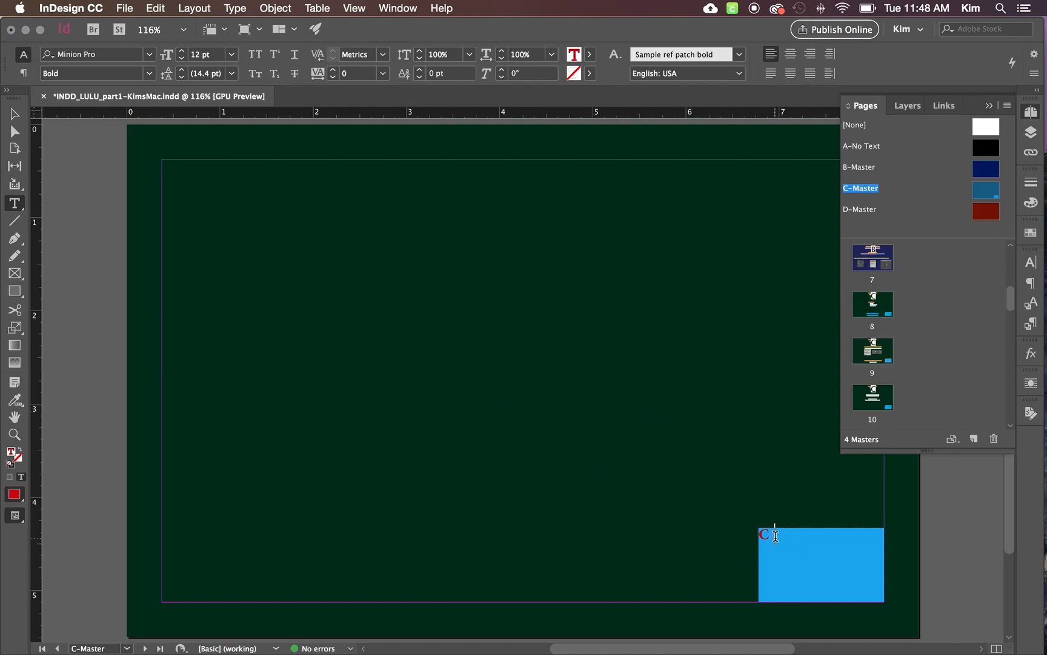
- Set the text color of the page number marker on C-Master to [Paper]
double_click(776, 535)
left_click(590, 57)
scroll(485, 121, "up", 3)
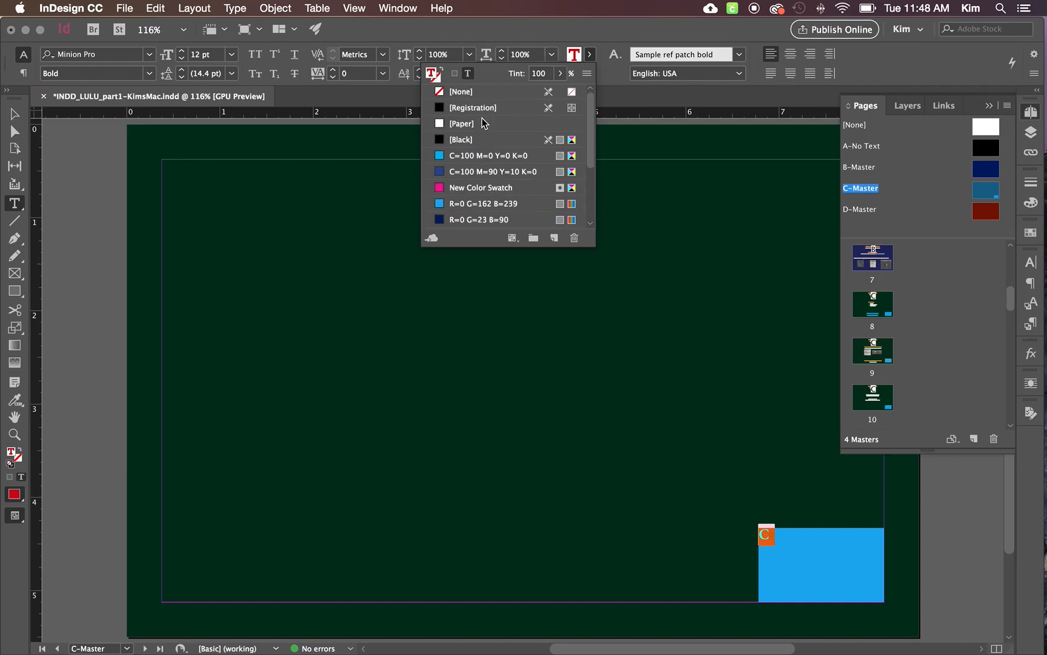
left_click(469, 124)
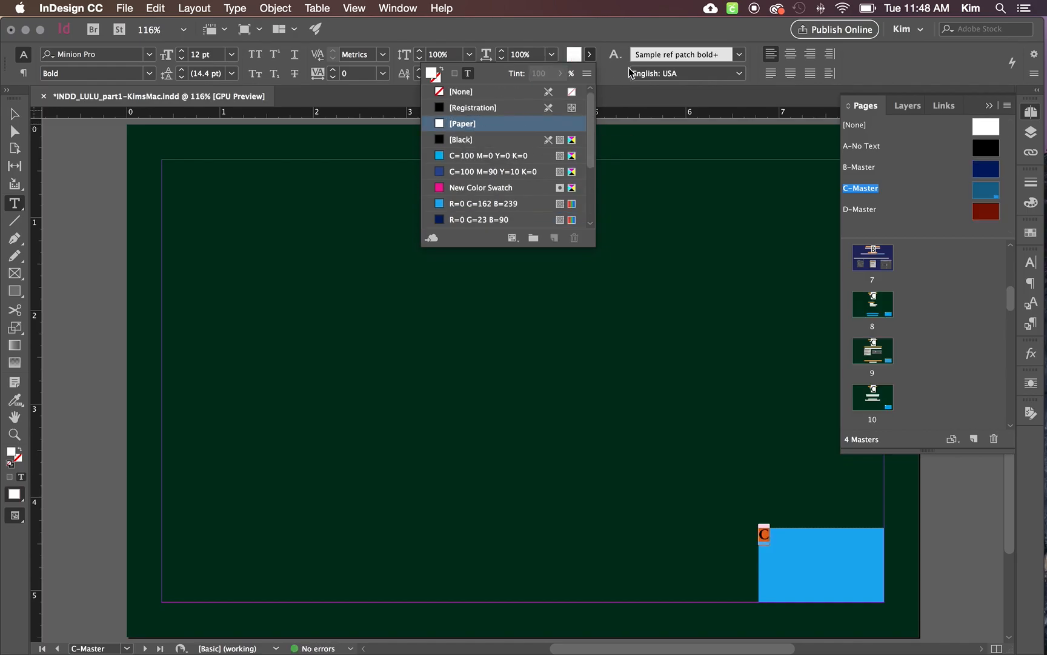
left_click(591, 56)
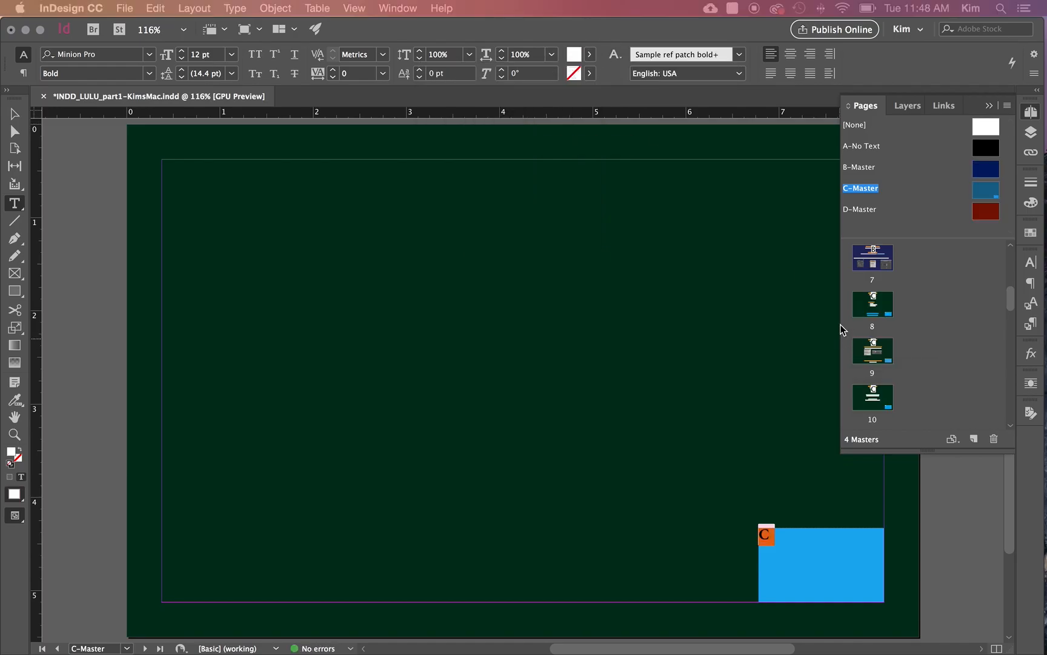
- Set the page number frame's vertical justification to Center and its first baseline offset to Cap Height
key("super+b")
left_click_drag(193, 214, 511, 188)
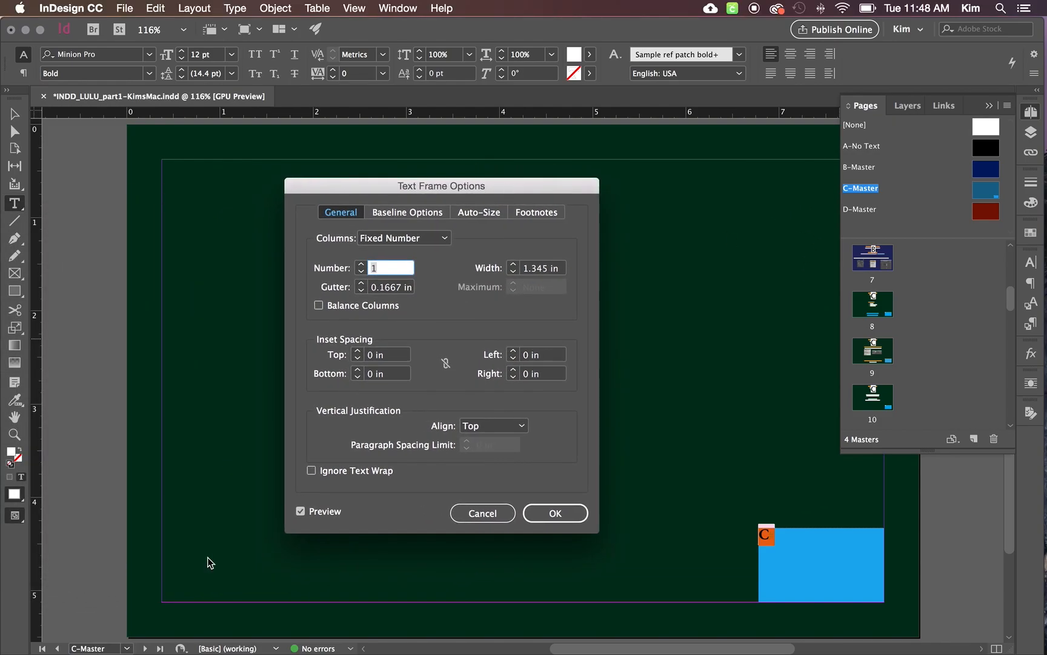
left_click(483, 427)
left_click(488, 445)
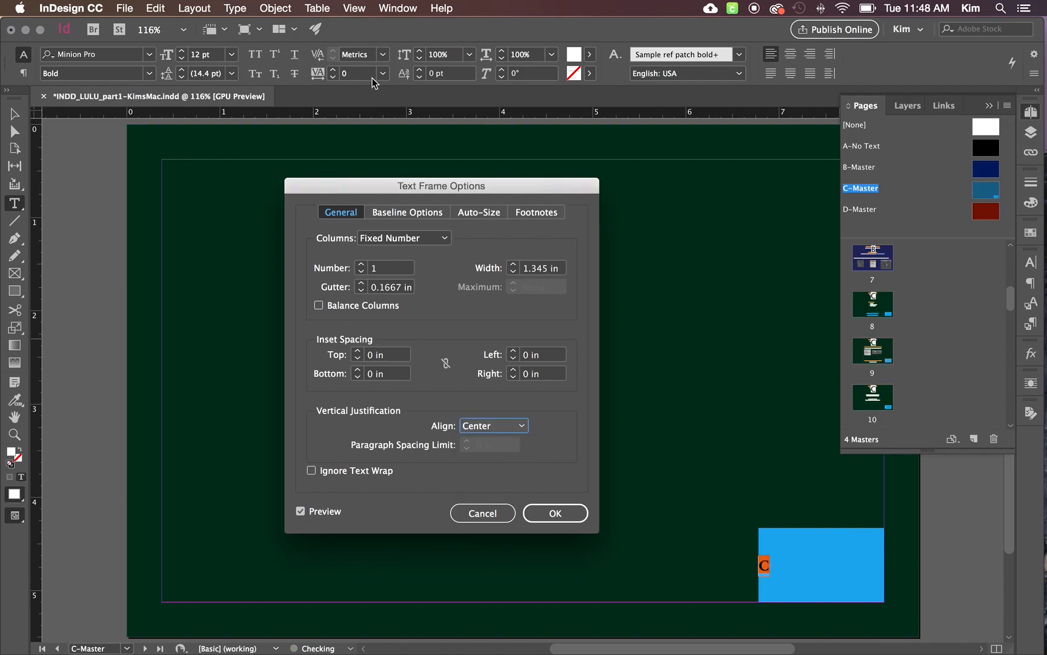
left_click(394, 214)
left_click(391, 257)
left_click(389, 295)
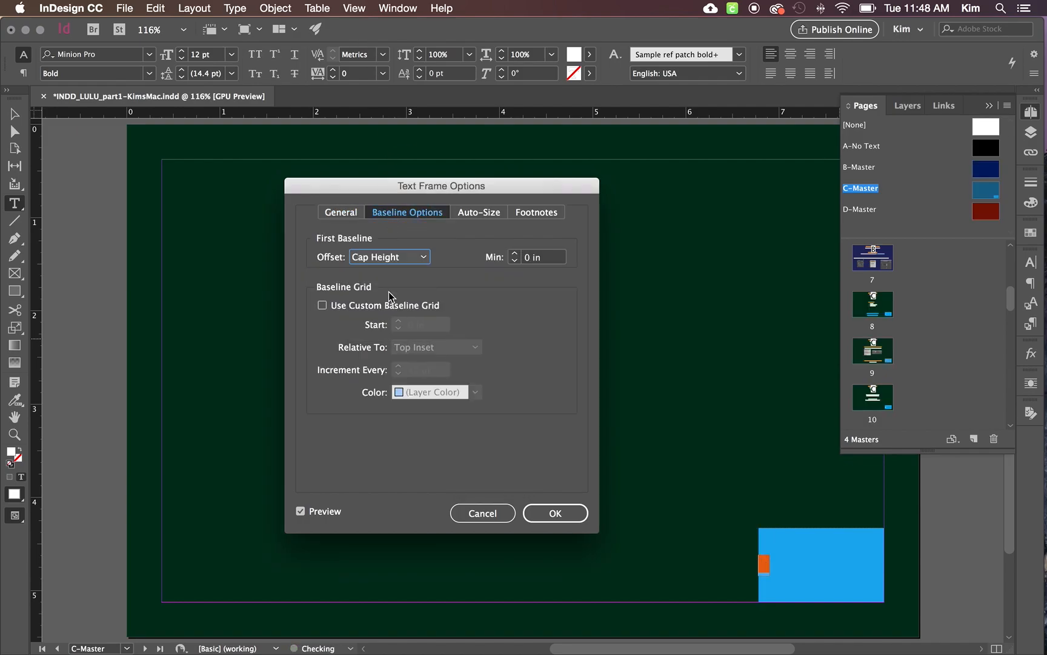
left_click(334, 211)
left_click(555, 513)
- Center the page number marker horizontally within its blue frame
left_click(791, 54)
left_click(936, 572)
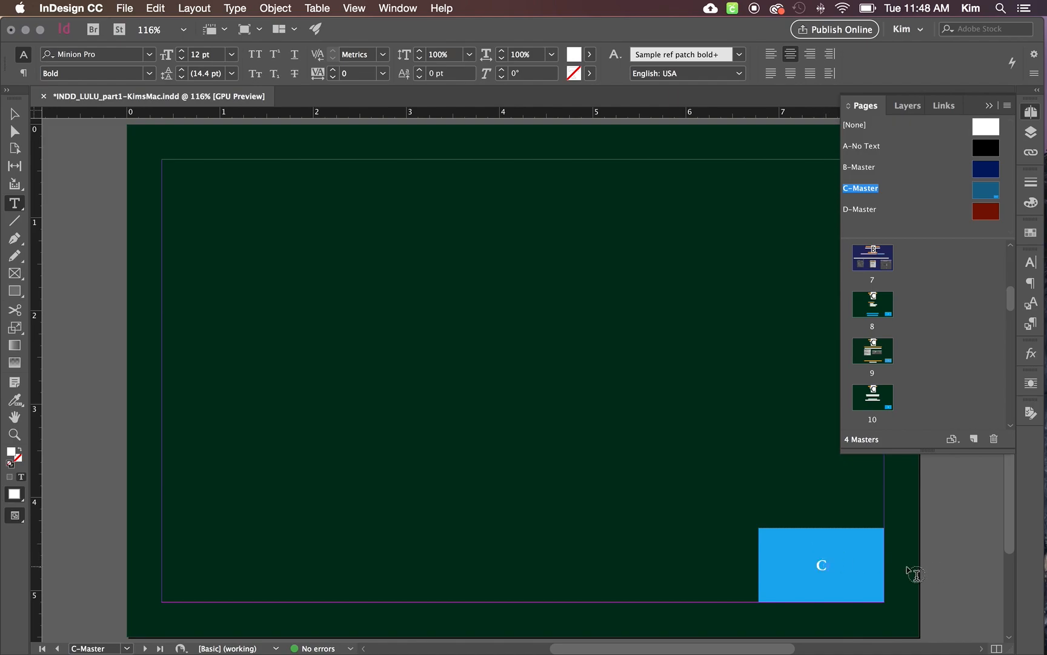
double_click(828, 563)
- Open pages 8, 9 and 10 in turn to check the automatic page numbers from C-Master
double_click(886, 307)
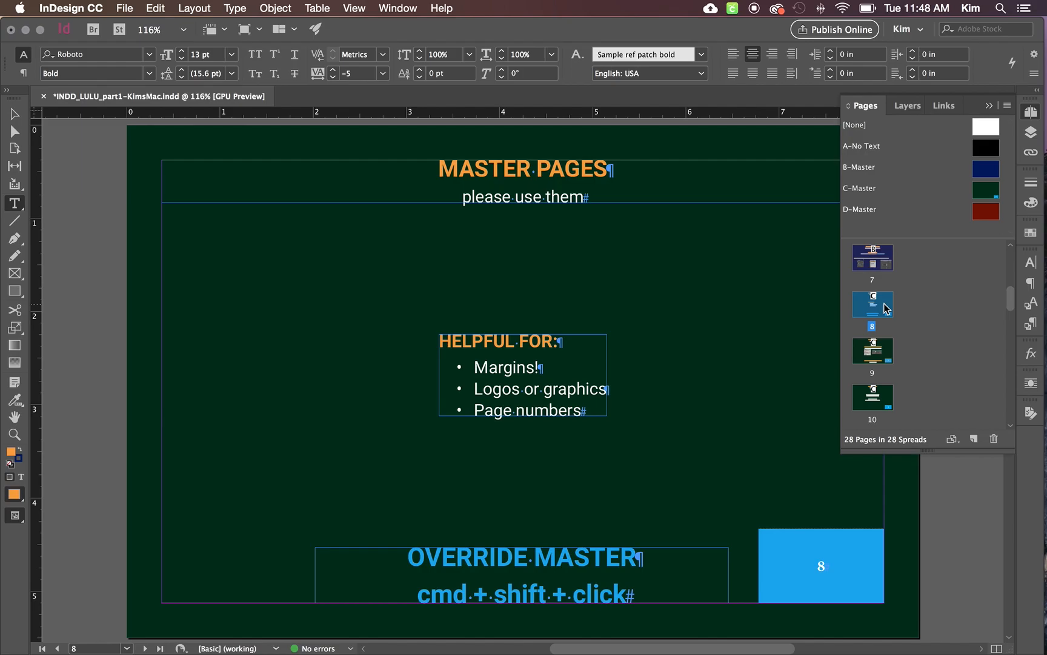
double_click(881, 354)
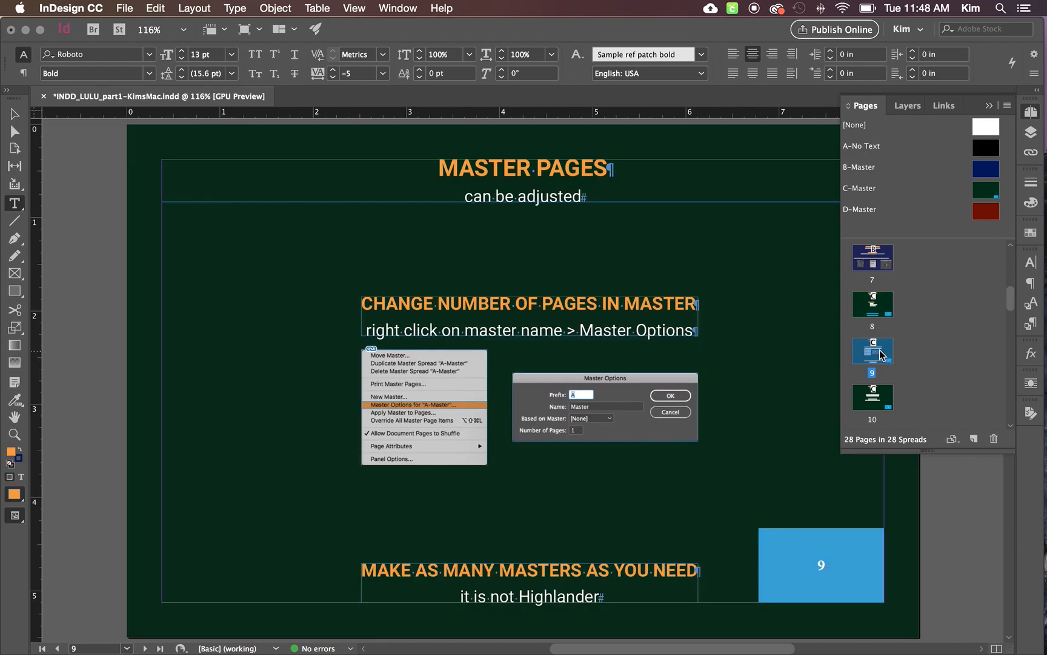
double_click(883, 398)
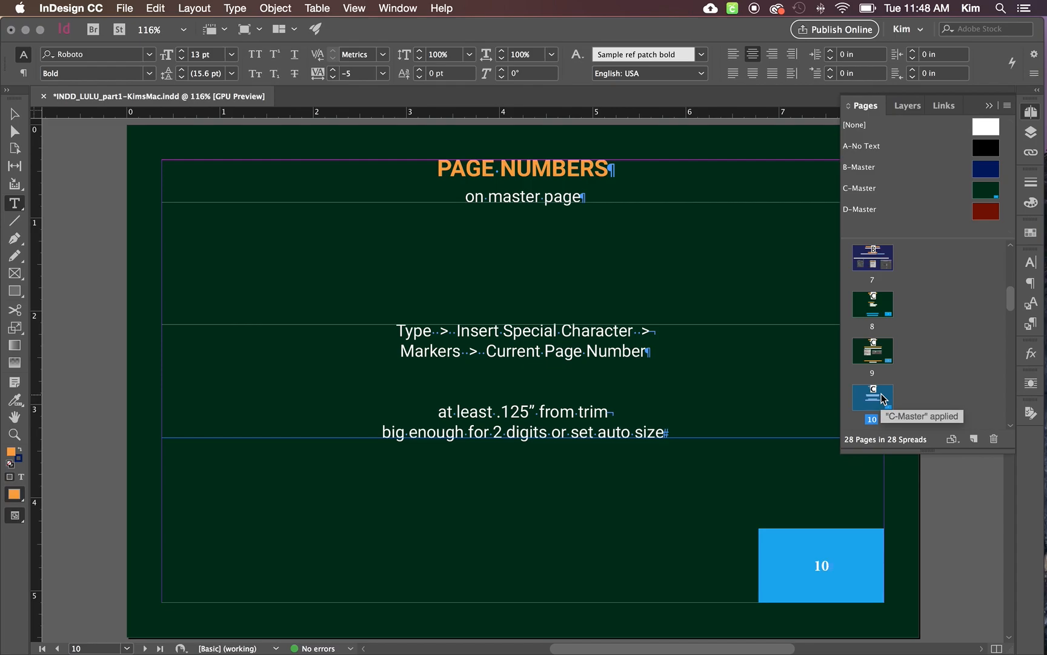
- Return to page 8 and override the blue page number frame inherited from C-Master
double_click(875, 306)
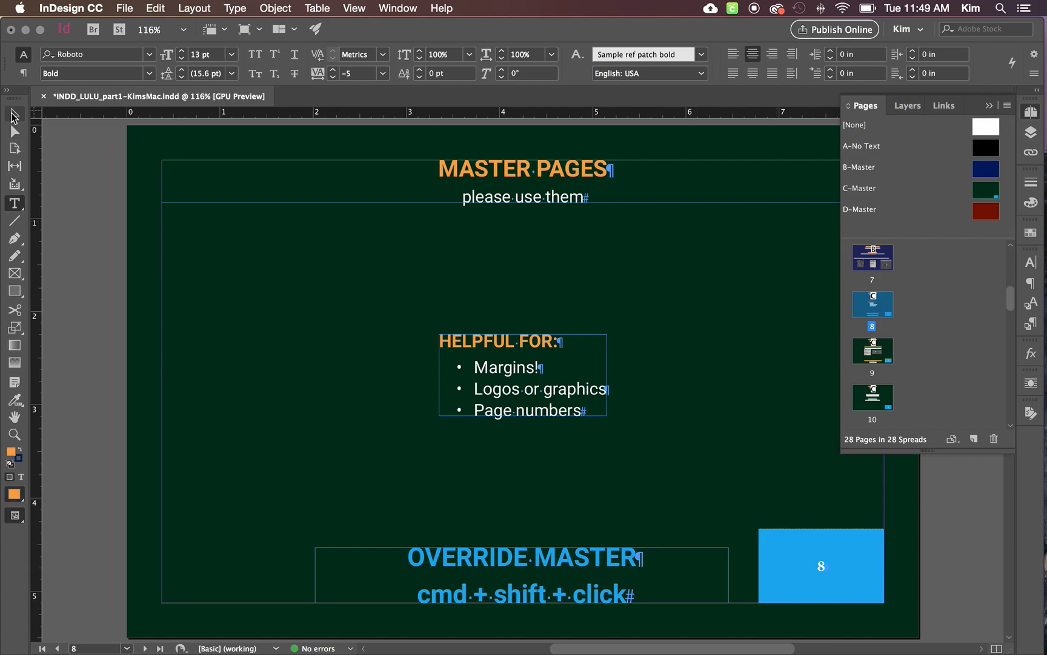
left_click(10, 114)
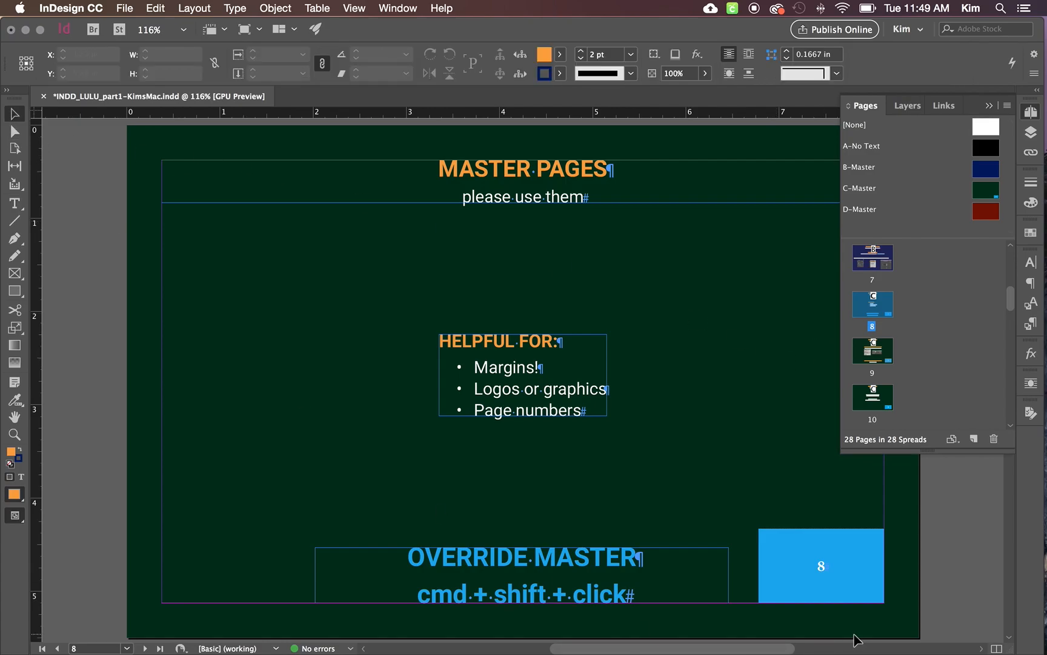
left_click(859, 579)
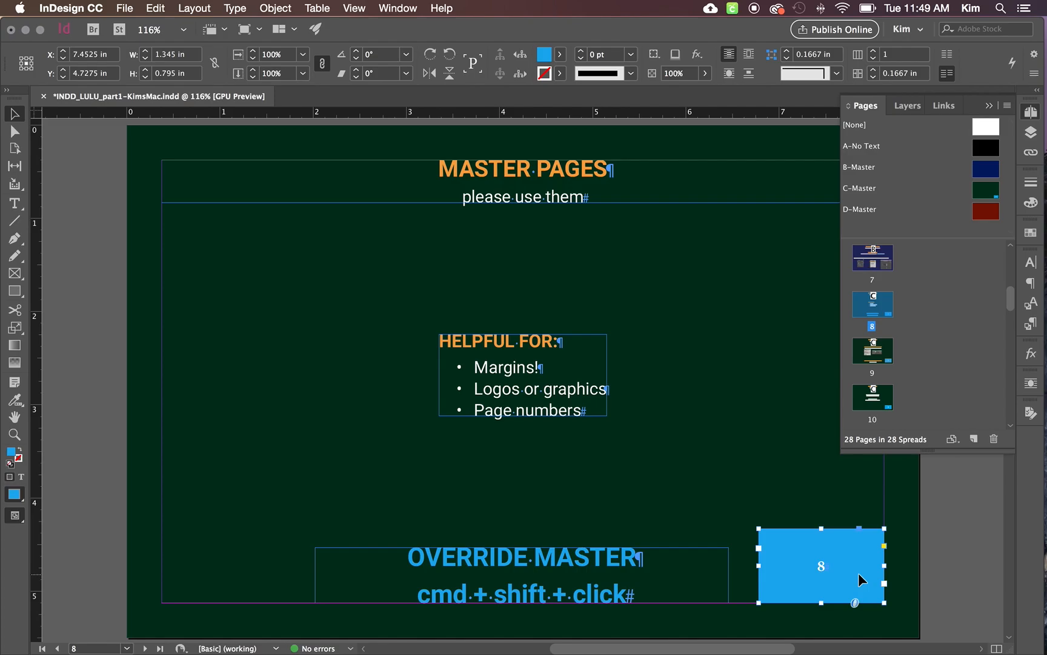
- Recolor the overridden page number on page 8 with New Color Swatch and deselect the frame
double_click(823, 568)
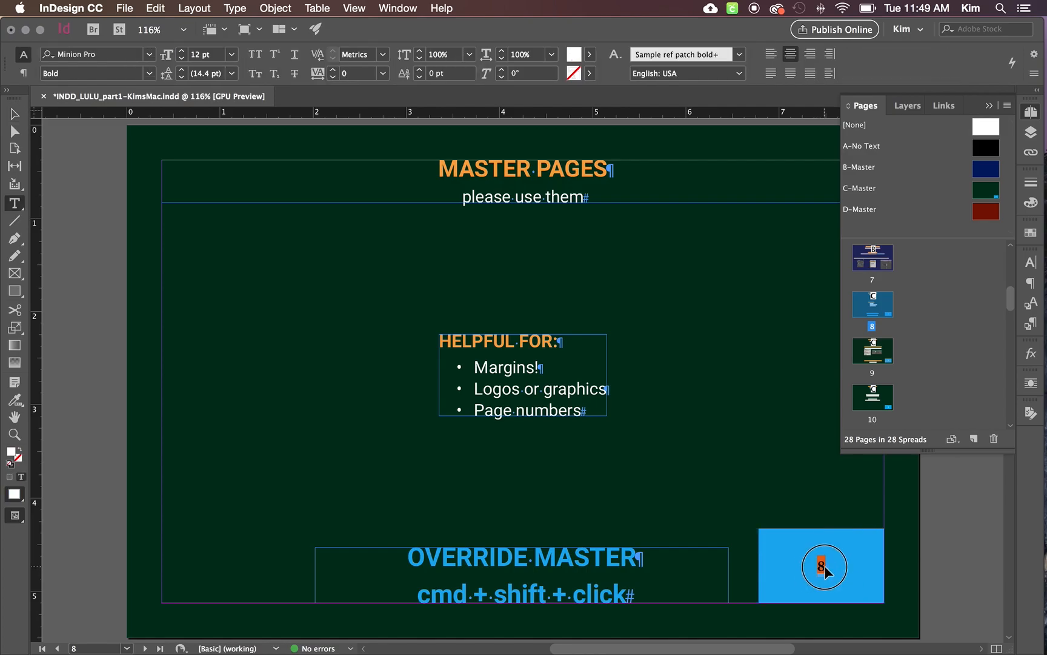
left_click(589, 54)
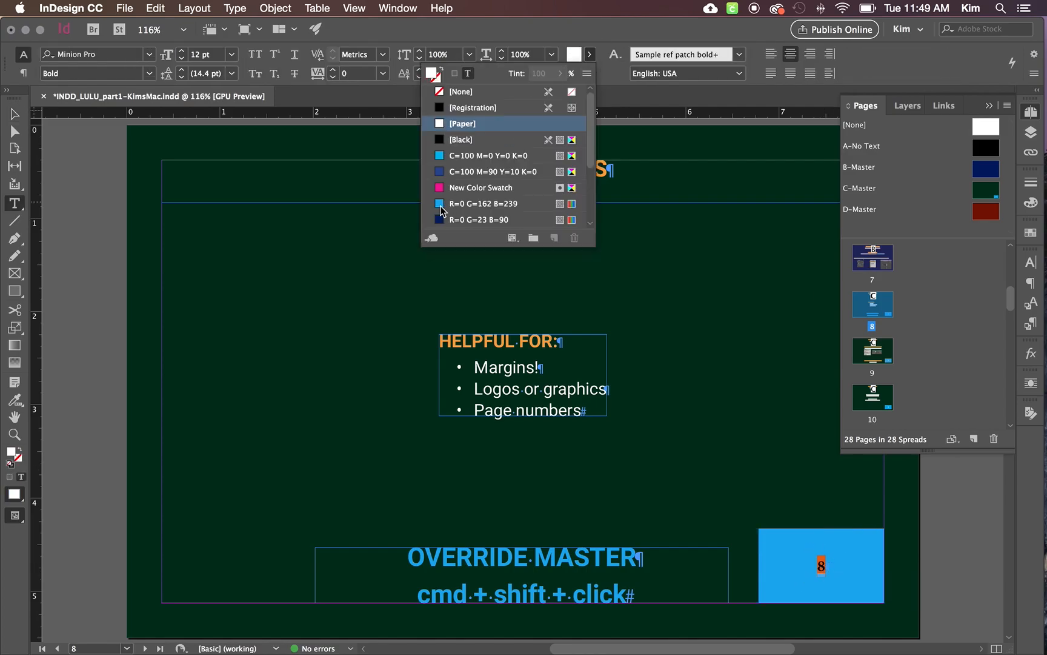
left_click(479, 188)
key("Escape")
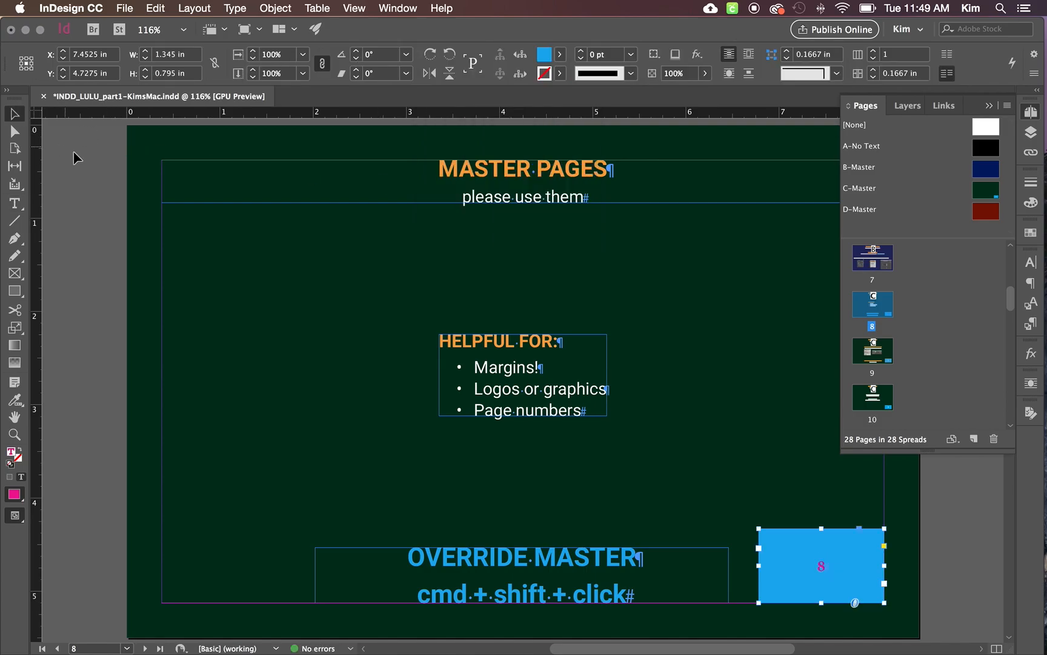
left_click(74, 151)
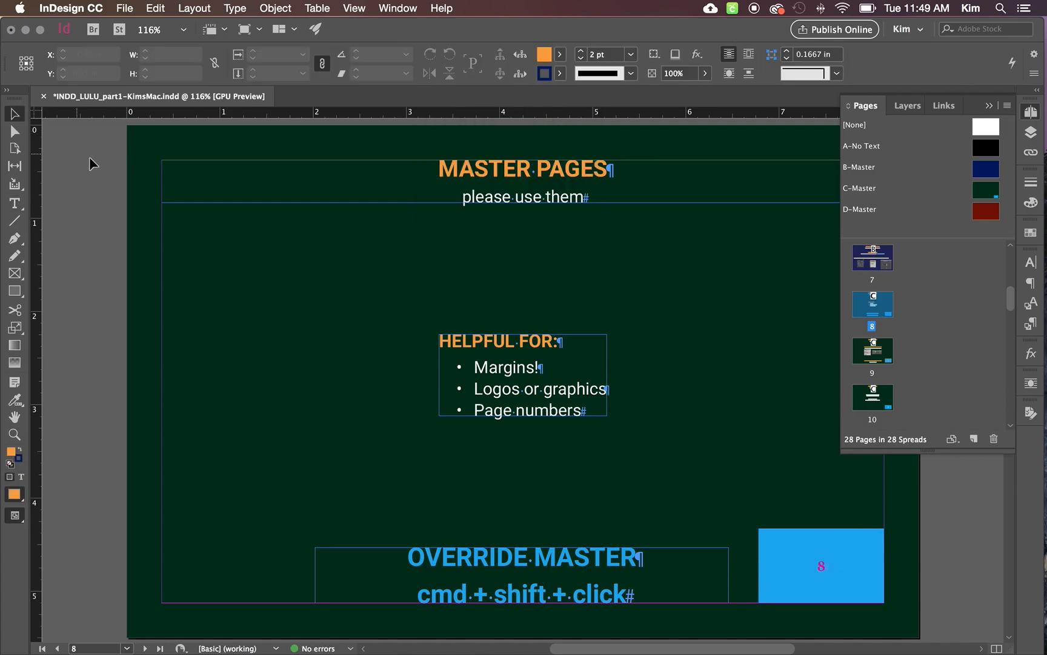
- Open page 9 of the document
double_click(874, 352)
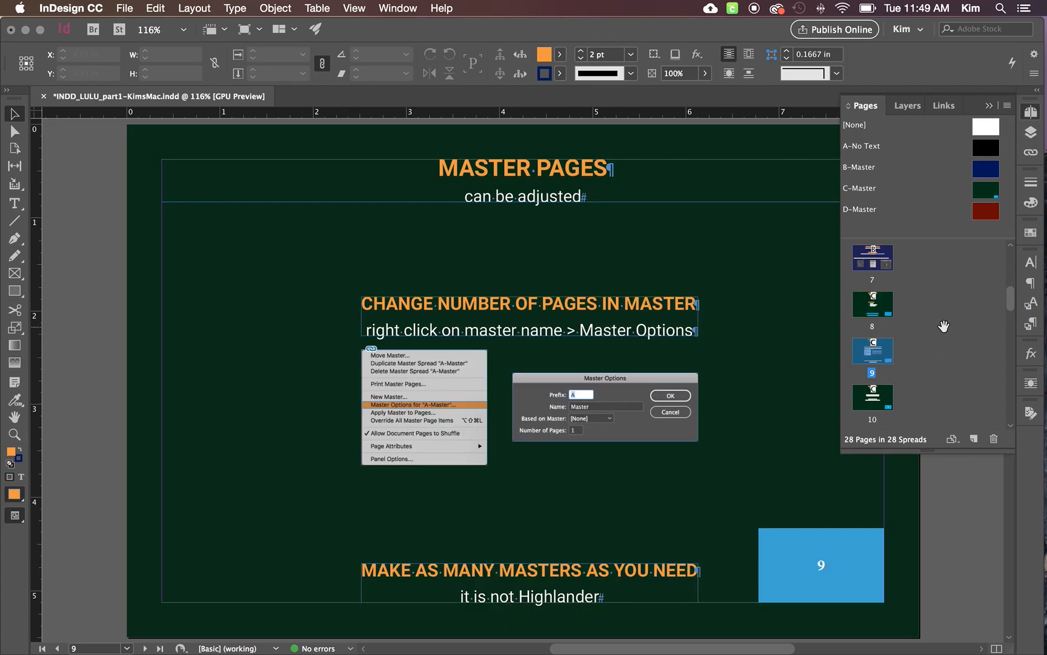
- Change C-Master's master options to use the name Green and 2 pages
left_click(863, 191)
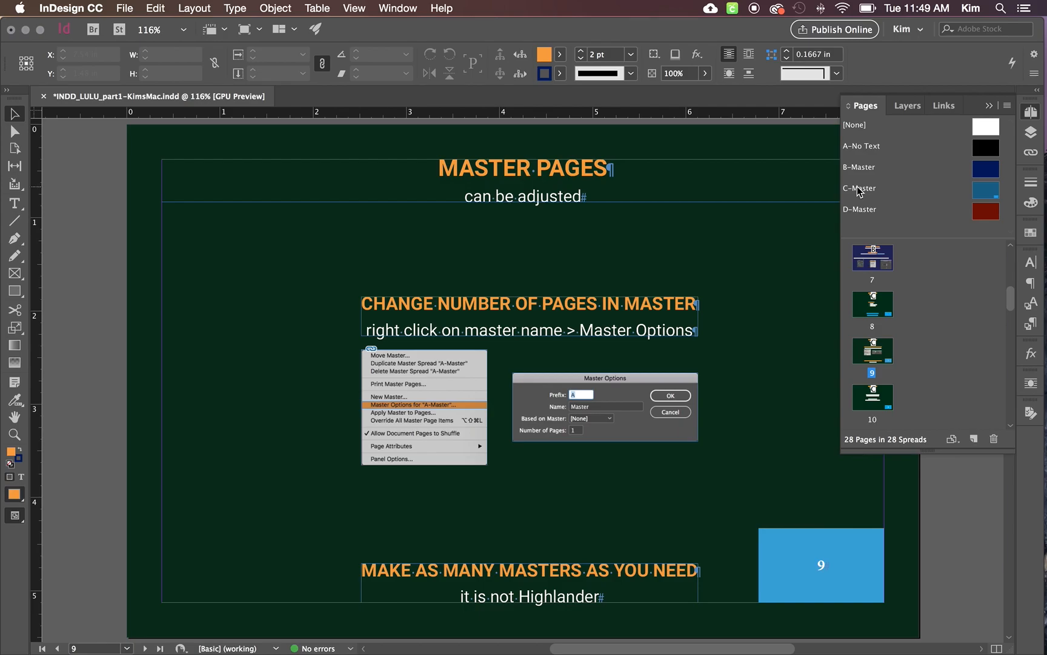
right_click(859, 192)
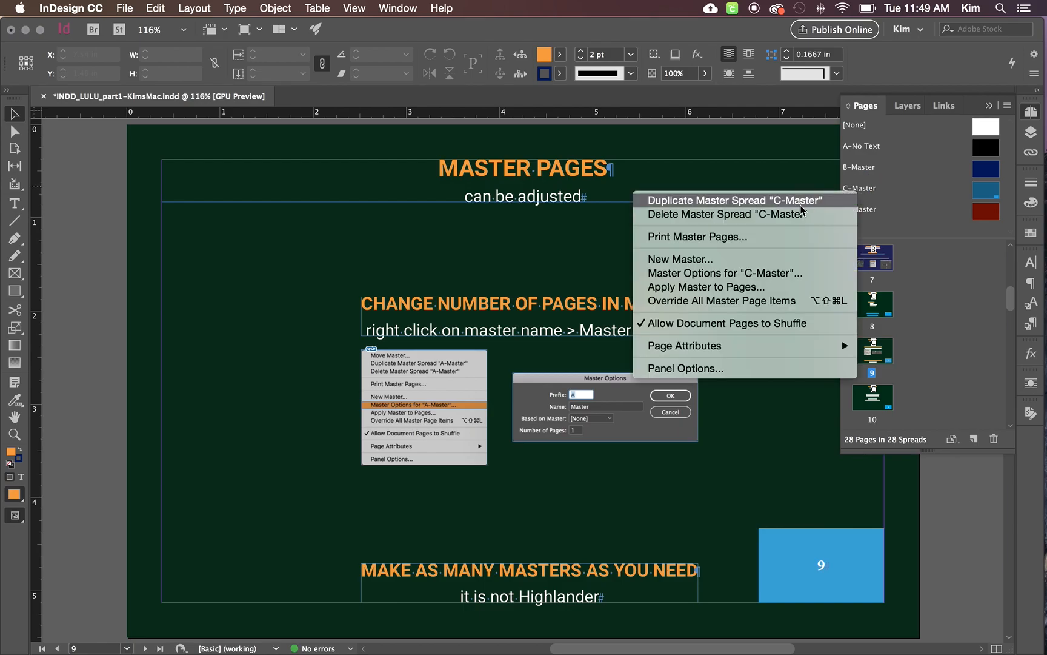
left_click(748, 274)
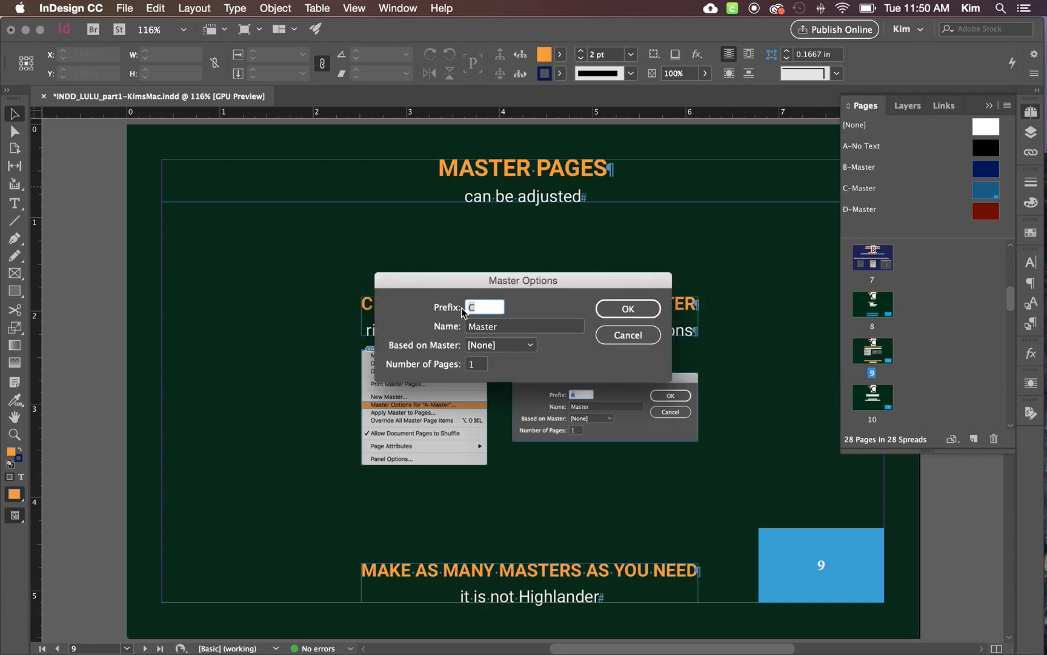
left_click(496, 326)
left_click_drag(504, 326, 468, 325)
type("Green")
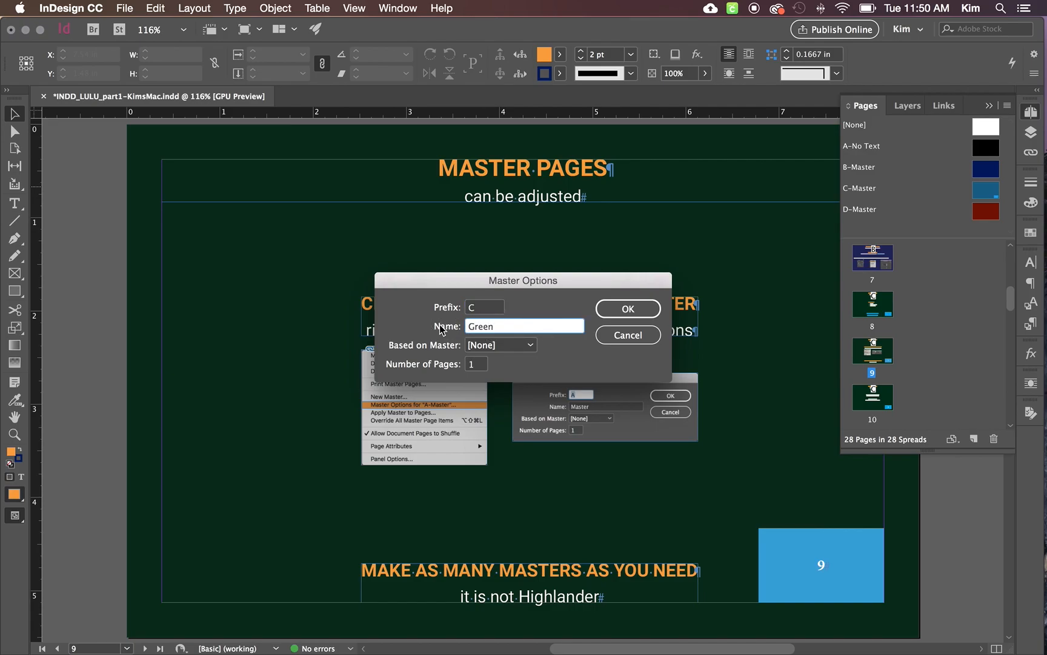
left_click(474, 364)
type("2")
left_click(633, 313)
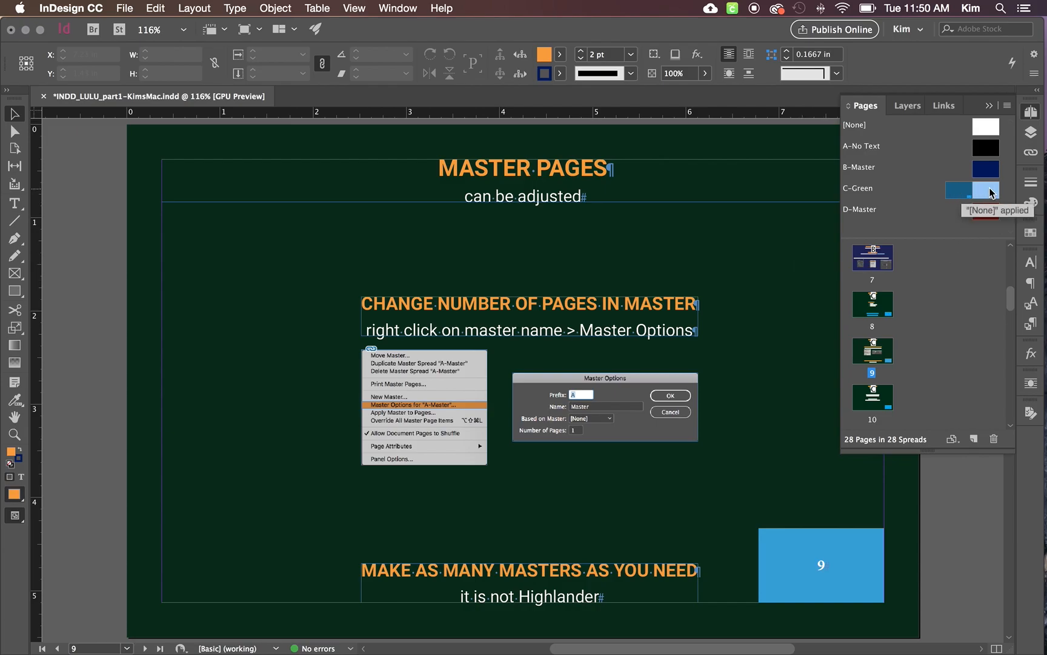
- Undo the C master's new name and added second page
left_click(965, 208)
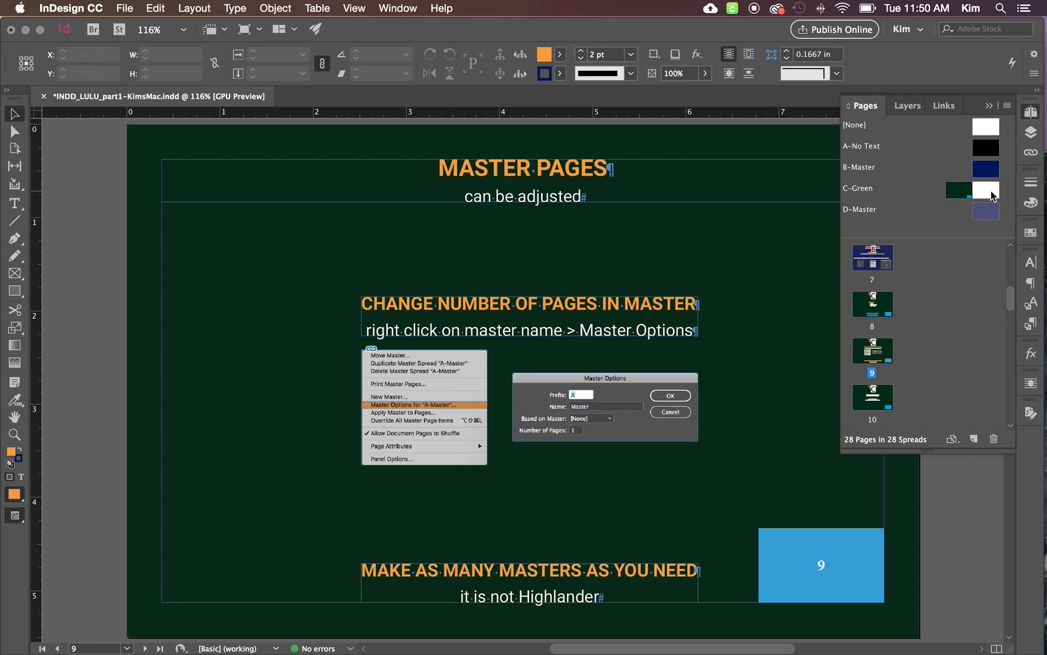
key("super+z")
- Apply B-Master to page 9 and switch that page back to C-Master
left_click_drag(986, 171, 870, 356)
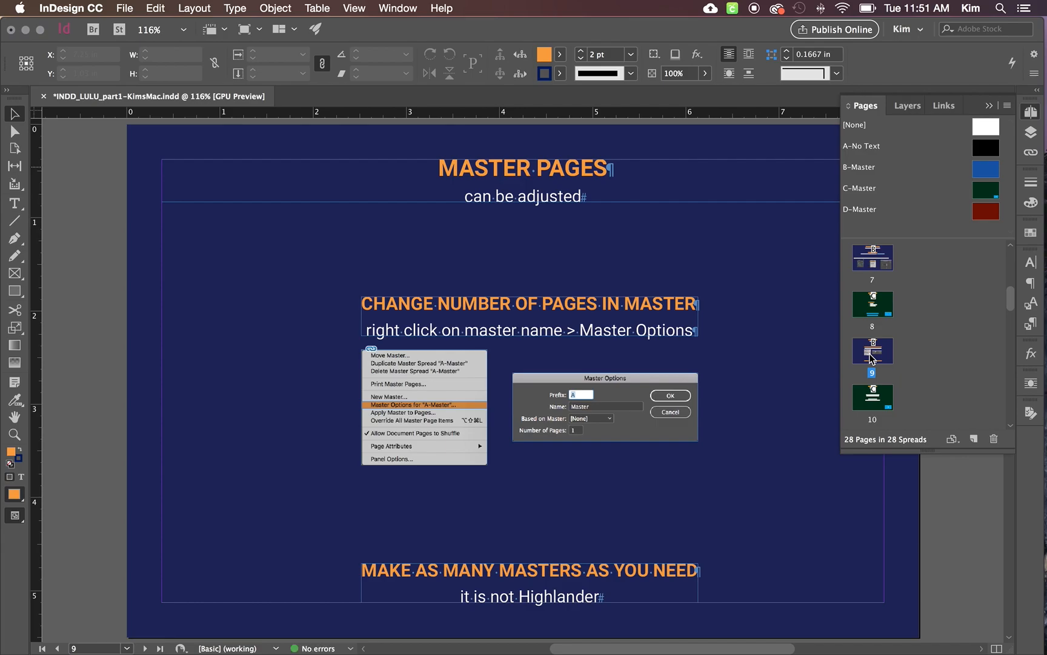
left_click_drag(985, 185, 867, 360)
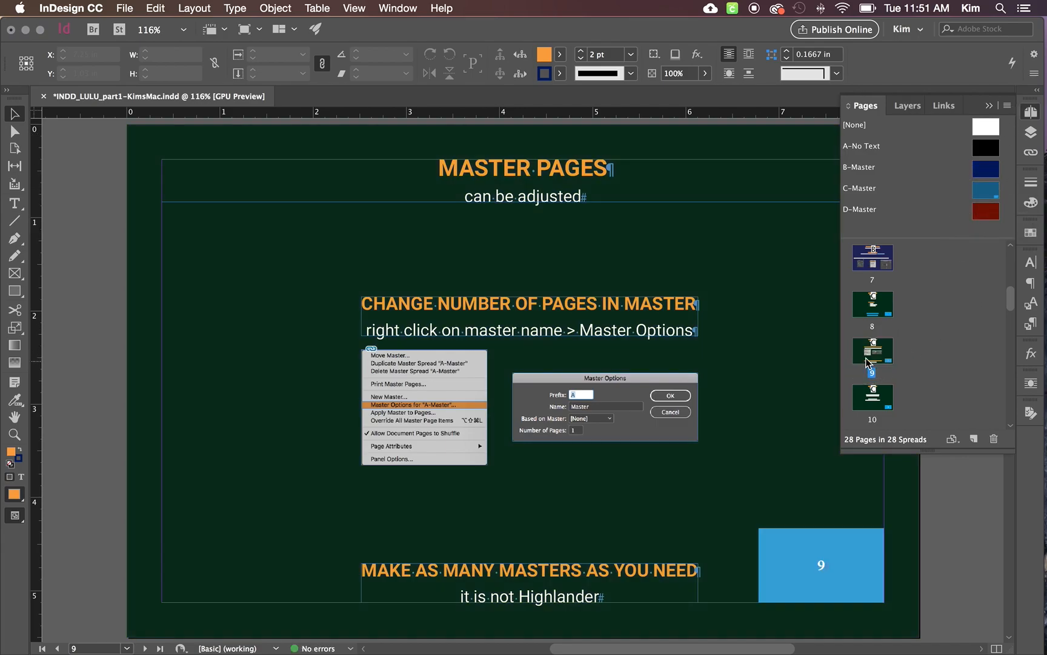
- Override the inherited blue page number frame on page 9 and delete it from that page
left_click(831, 559)
key("BackSpace")
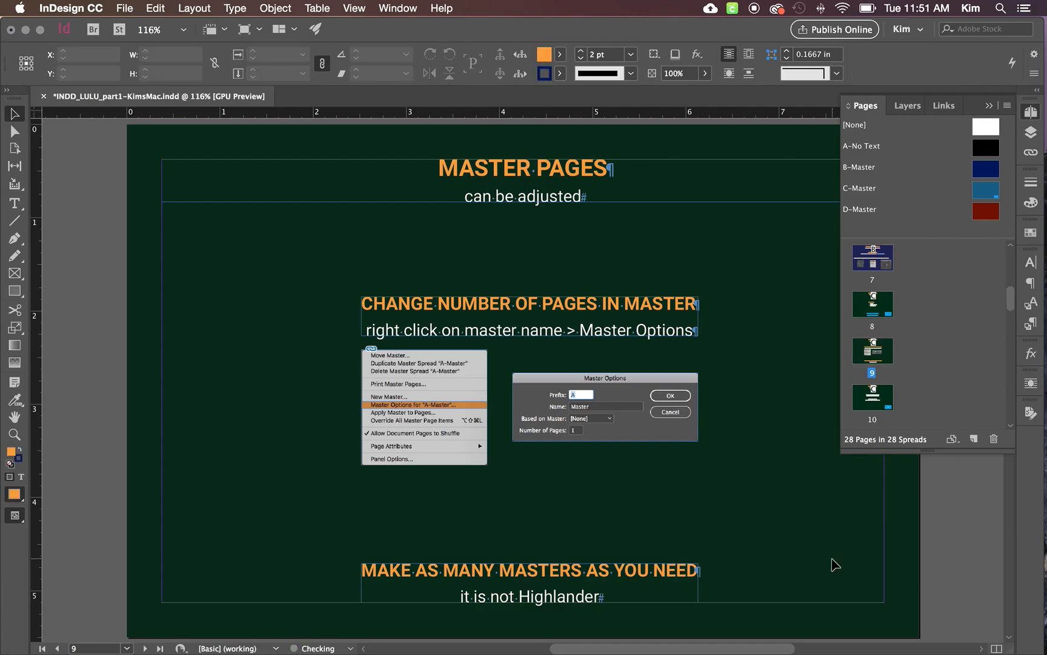
- Open page 10 to check its page number frame from C-Master
scroll(884, 275, "down", 2)
left_click(884, 275)
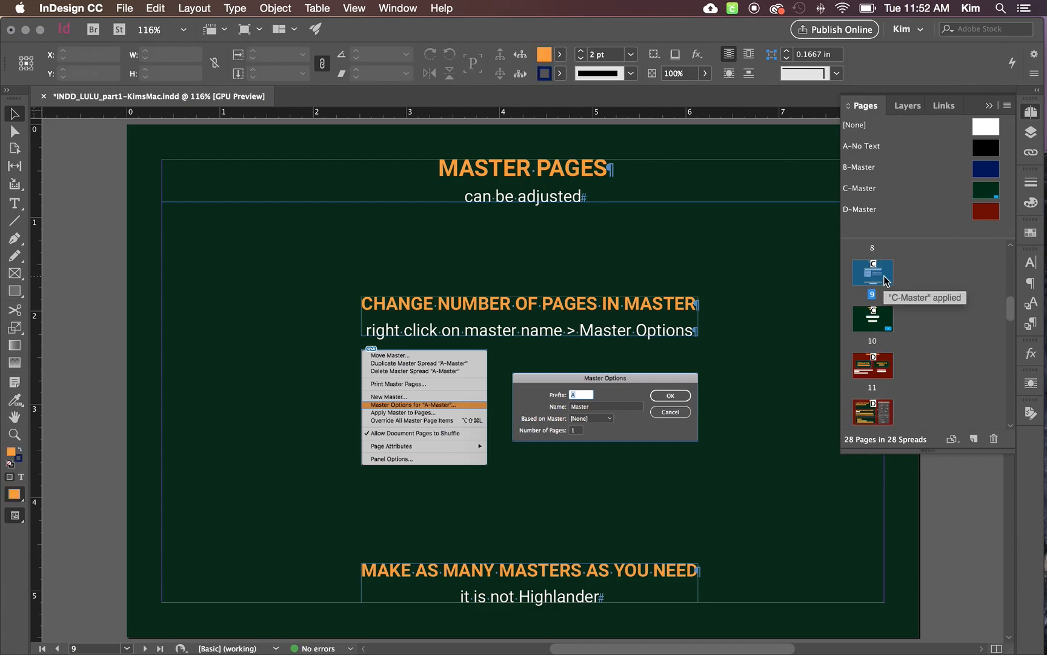
double_click(888, 322)
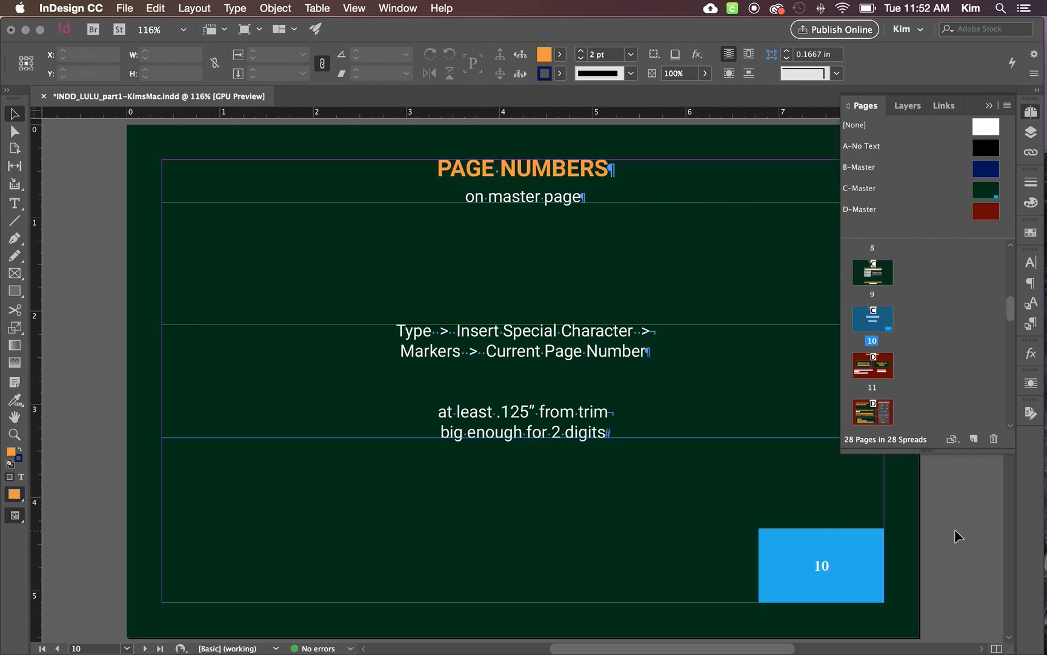